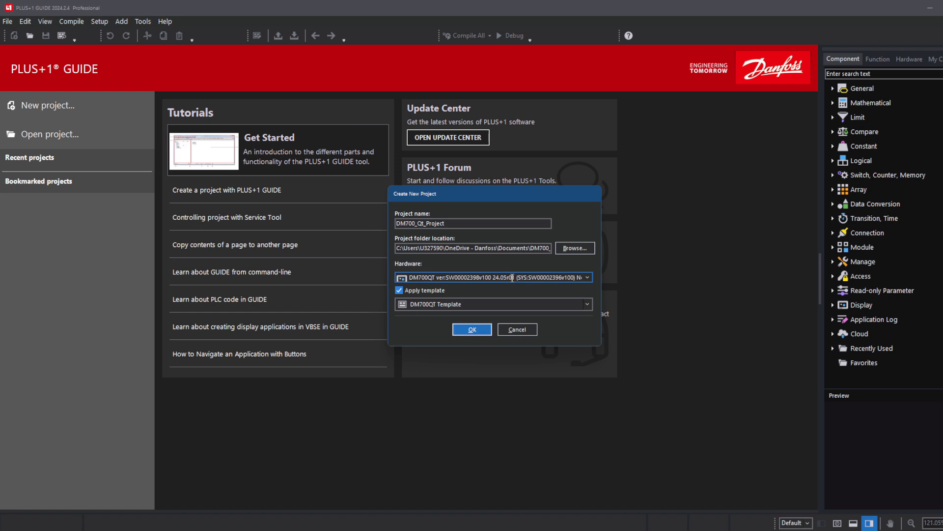
Create the project DM700_Qt_Project with hardware DM700QT ver:SW00002398v100 24.05r01 and the DM700QT Template.
left_click(591, 278)
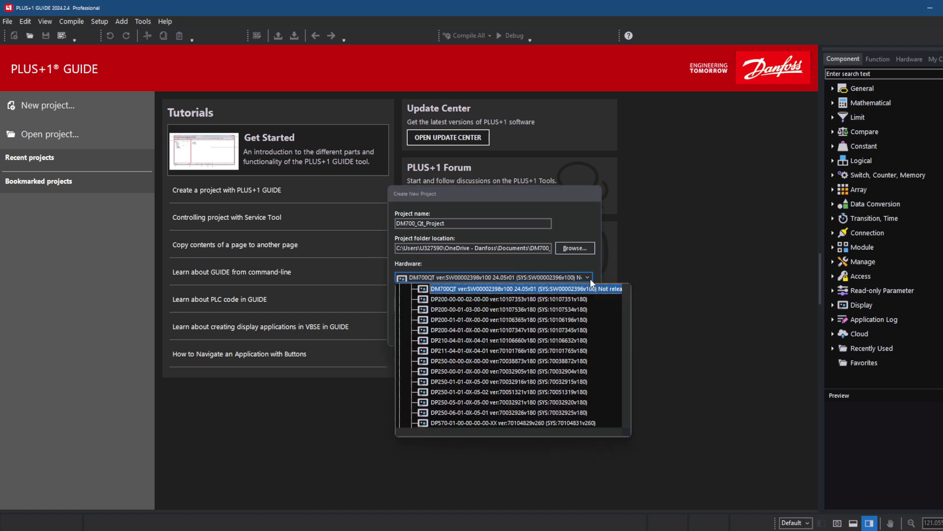
left_click(449, 287)
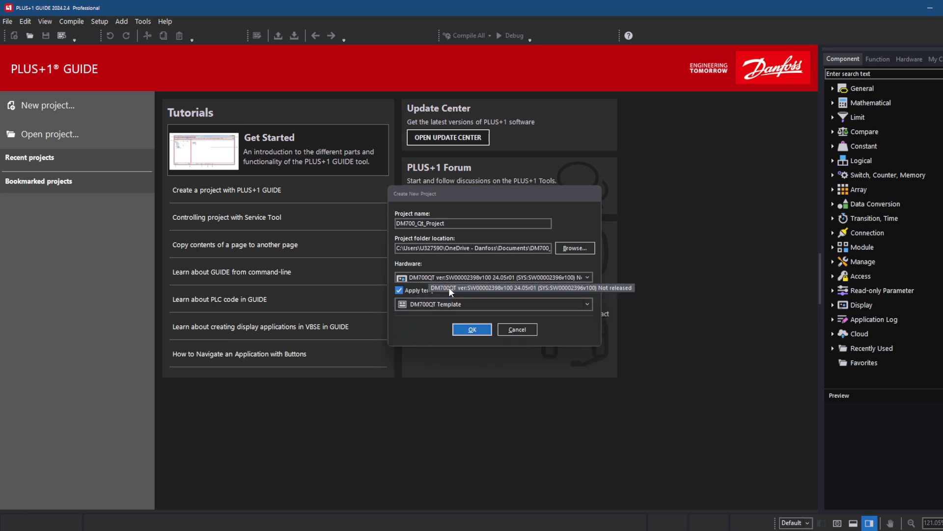
left_click(472, 329)
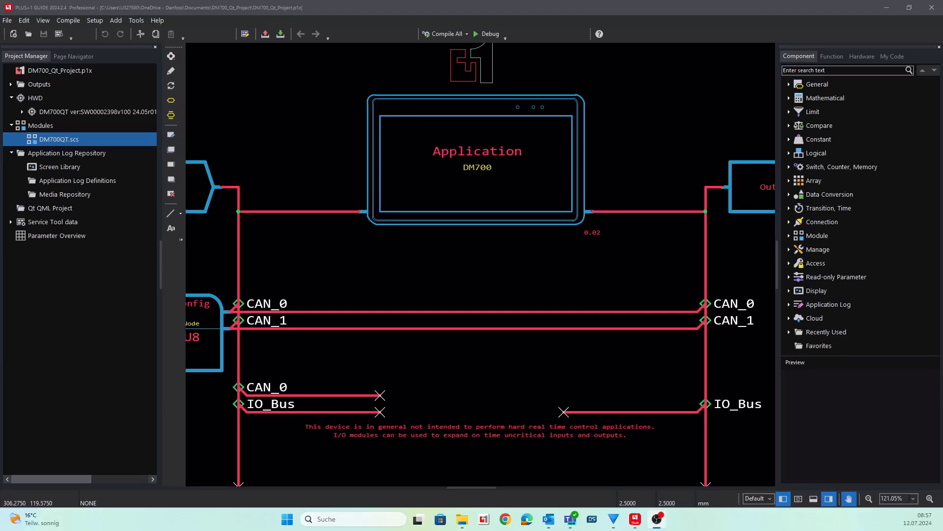
Look over the template's top page and locate the Qt QML Project folder and the Qt QML Interface display component.
scroll(449, 249, "down", 1)
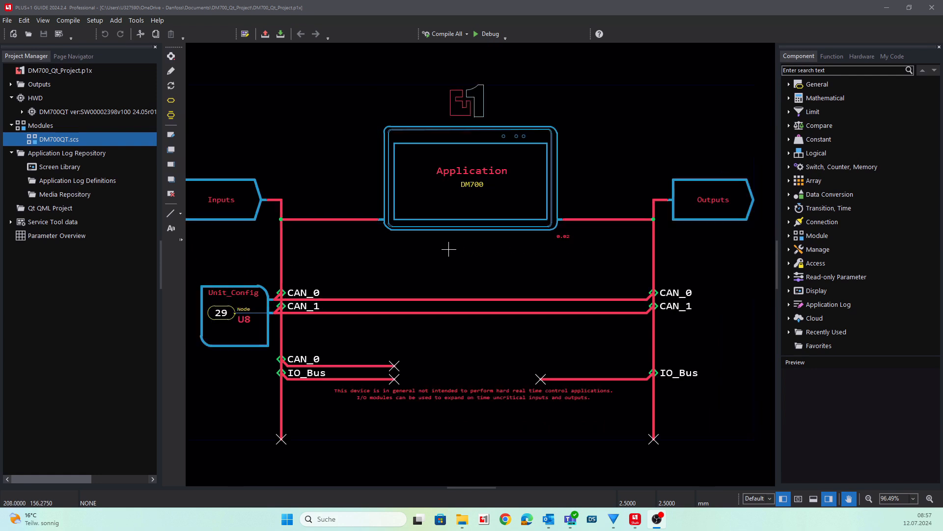
scroll(448, 251, "down", 4)
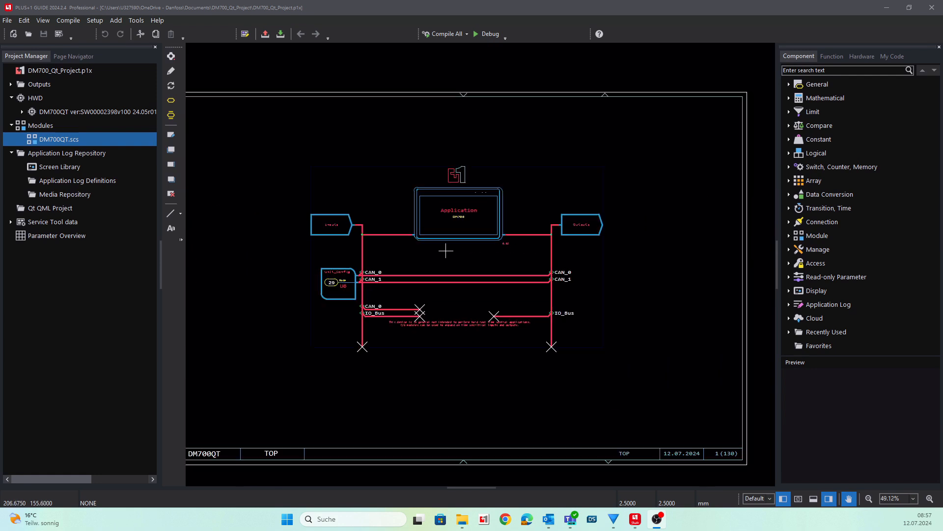
scroll(444, 251, "up", 4)
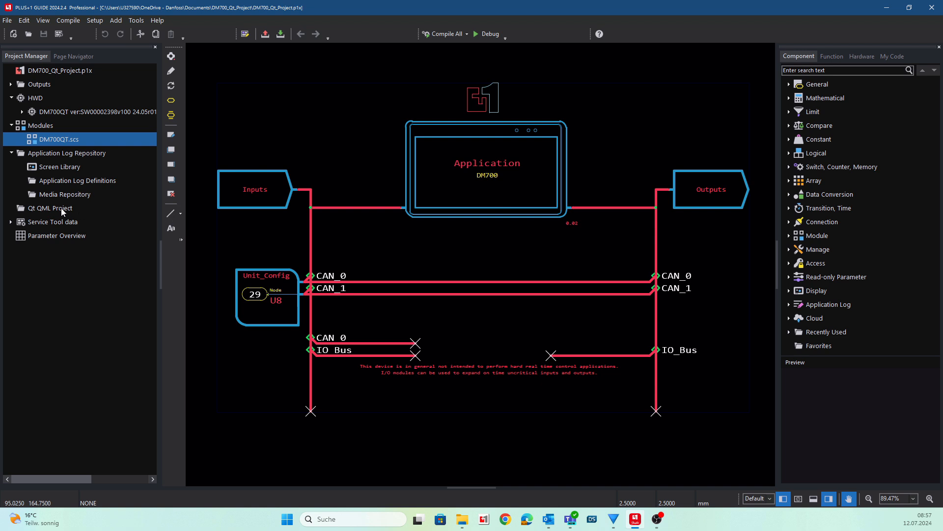
left_click(46, 210)
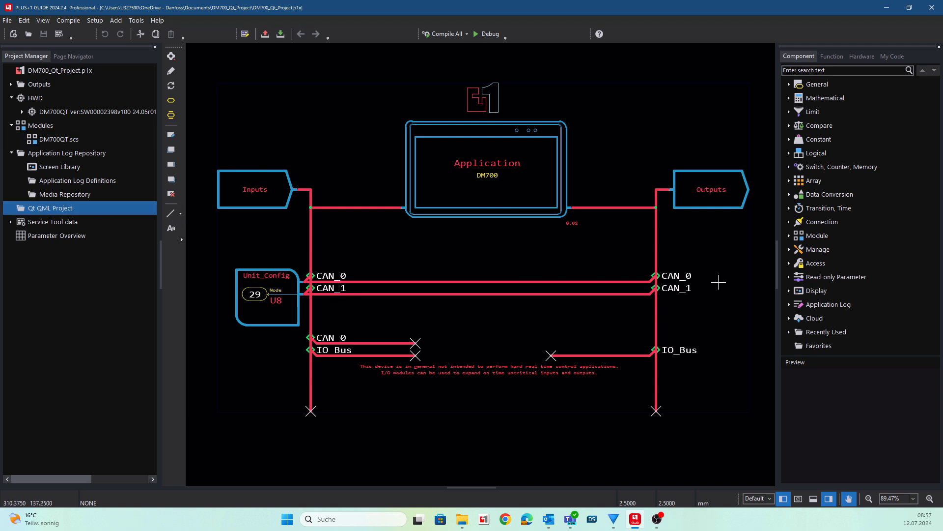
left_click(789, 290)
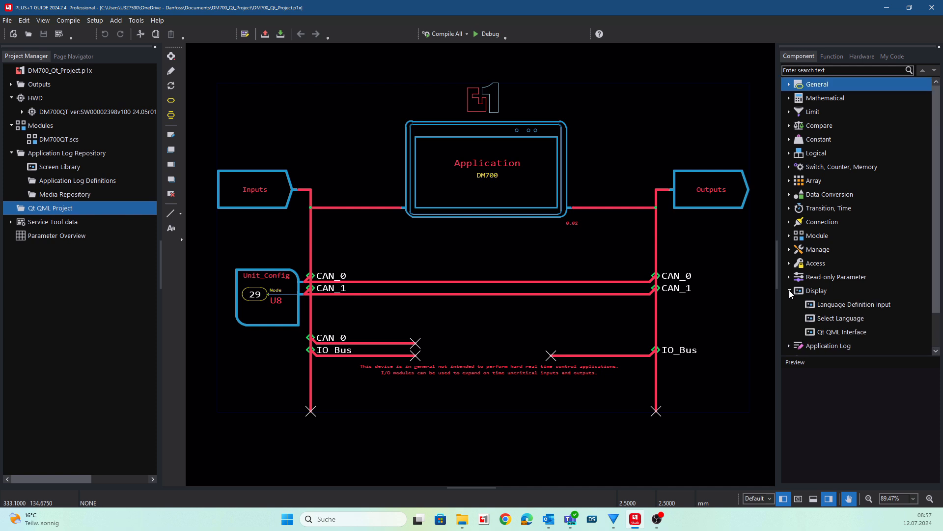
left_click(830, 332)
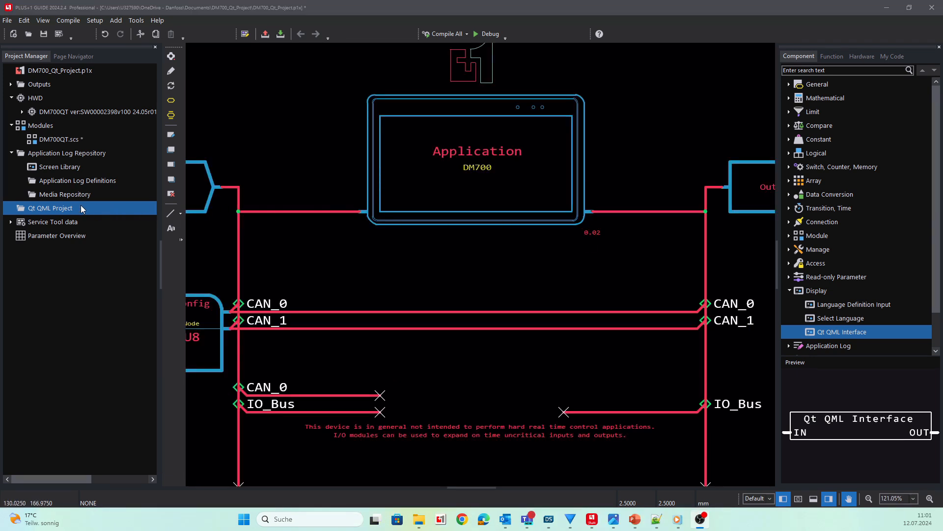
Add the Qt QRC file DM700.qrc from the Qt Design folder to the Qt QML Project.
left_click(72, 207)
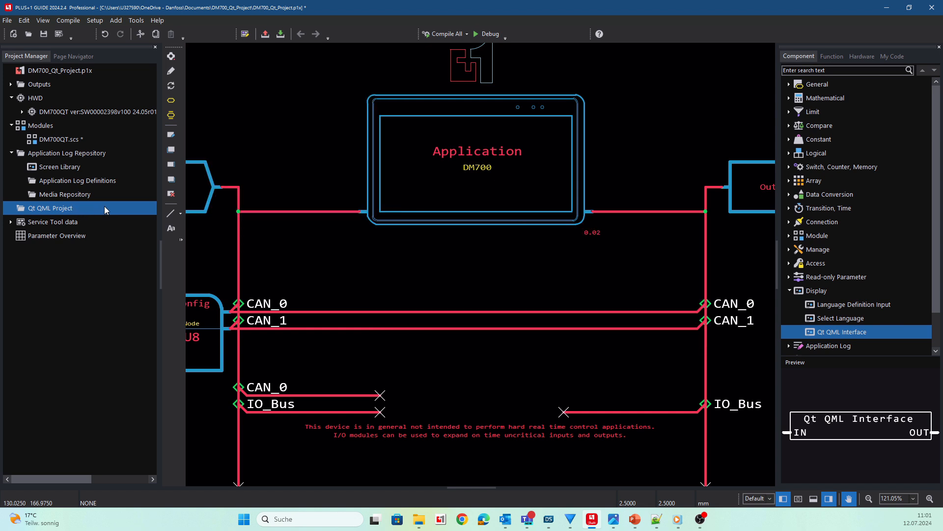
right_click(104, 207)
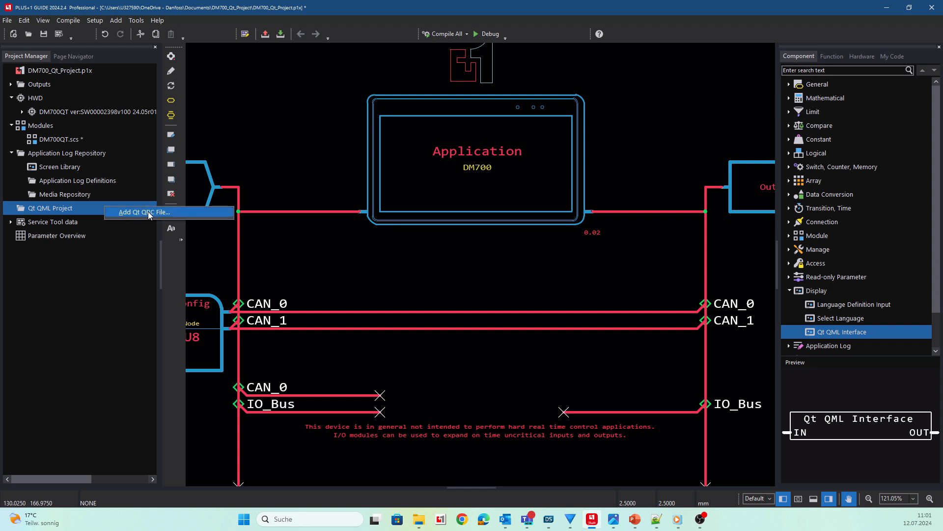
left_click(188, 212)
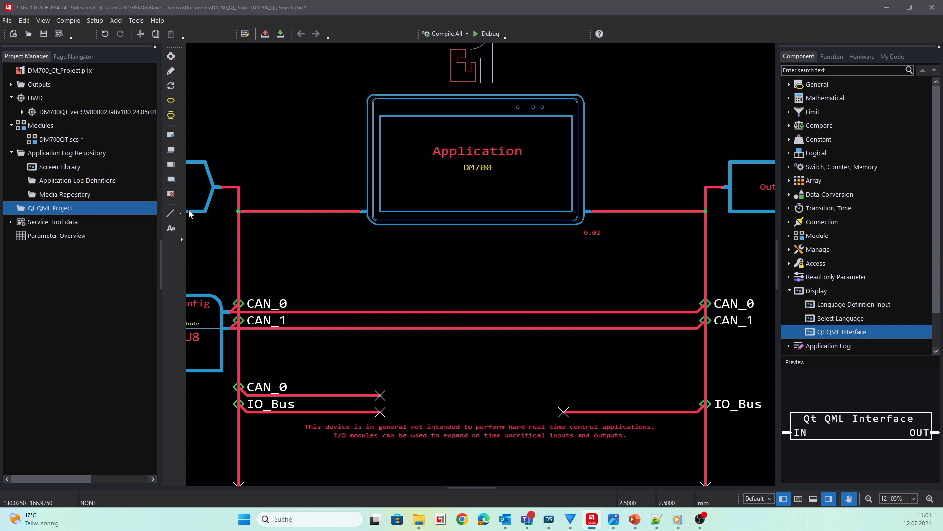
left_click(203, 145)
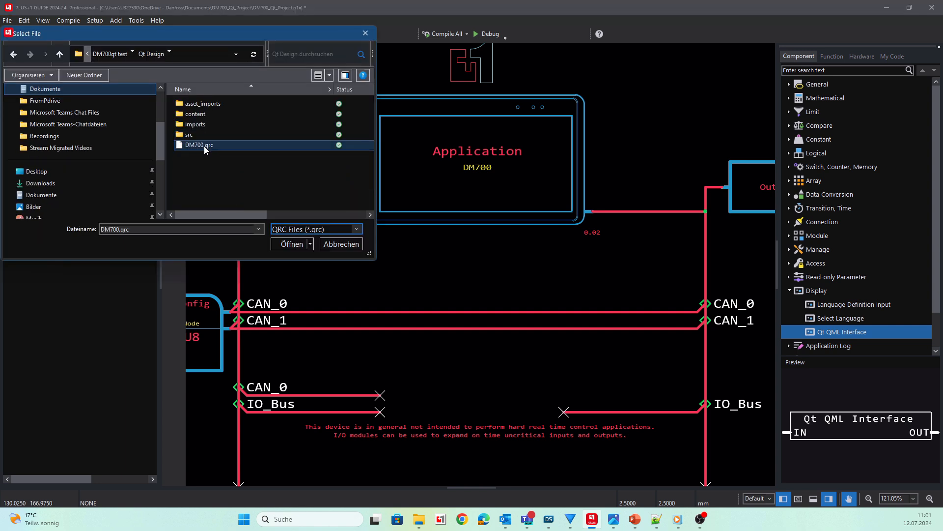
left_click(292, 245)
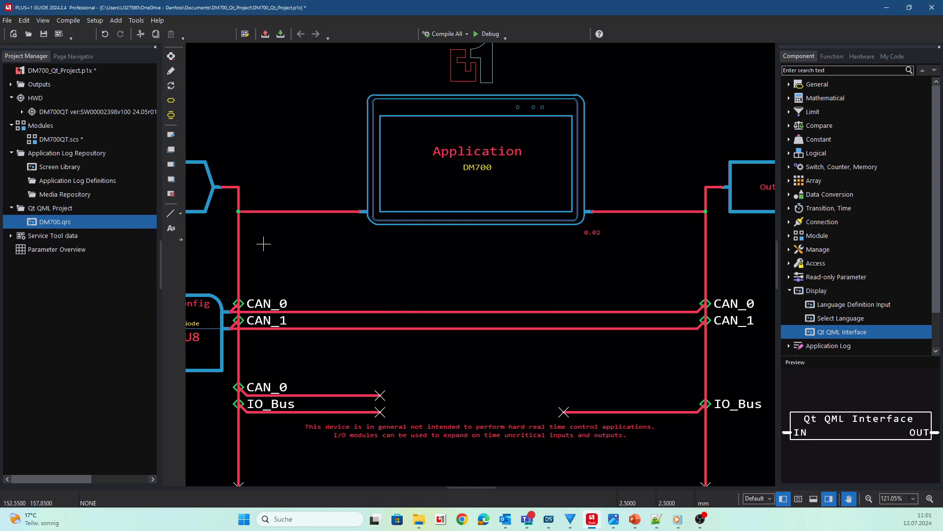
Make the path of the DM700.qrc file relative.
right_click(79, 226)
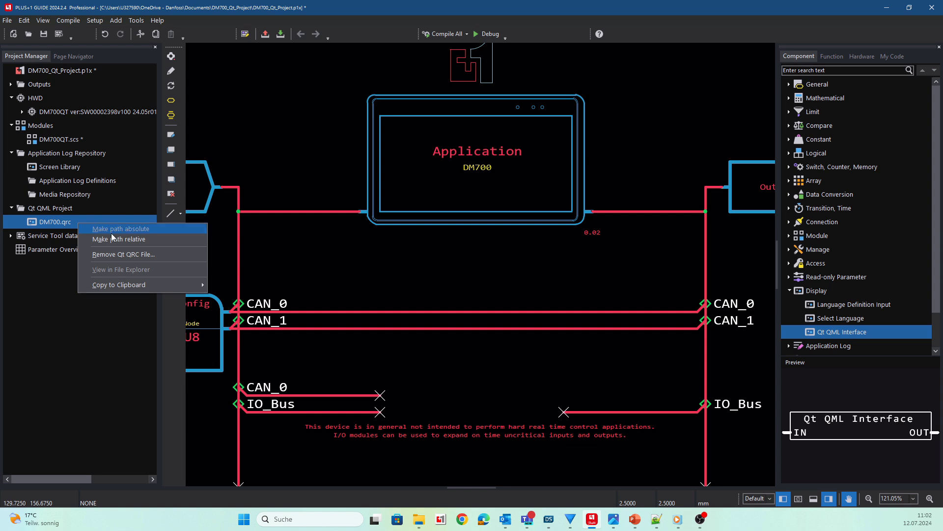
left_click(149, 239)
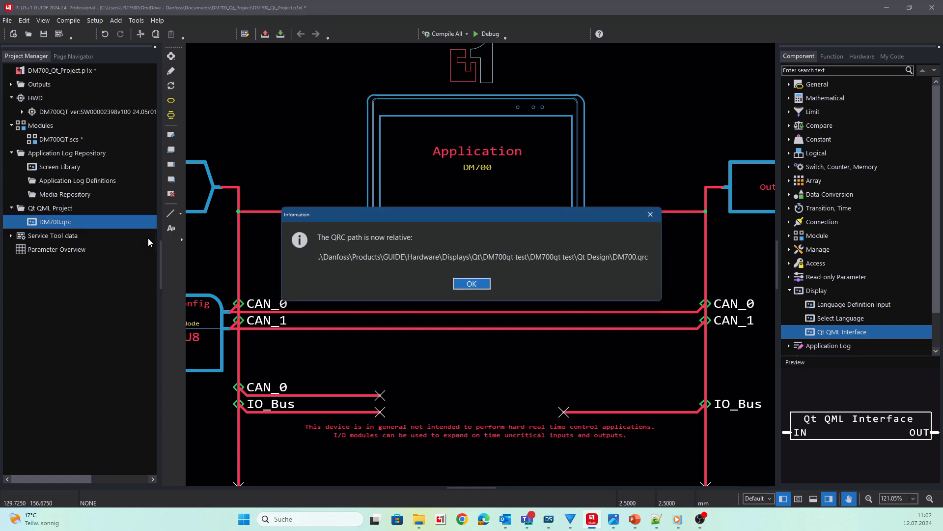
left_click(471, 283)
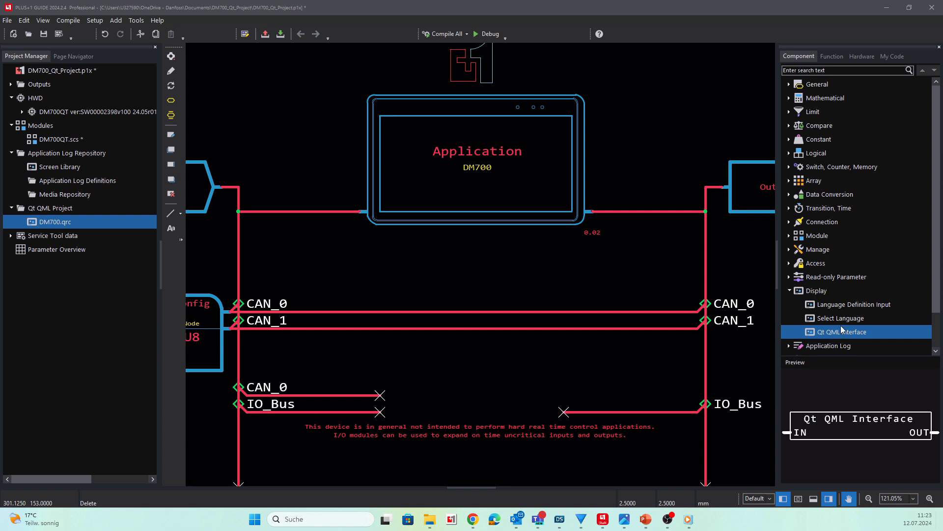
Read the help page for the Qt QML Interface component, including its valid connections, and return to PLUS+1 GUIDE.
left_click(876, 332)
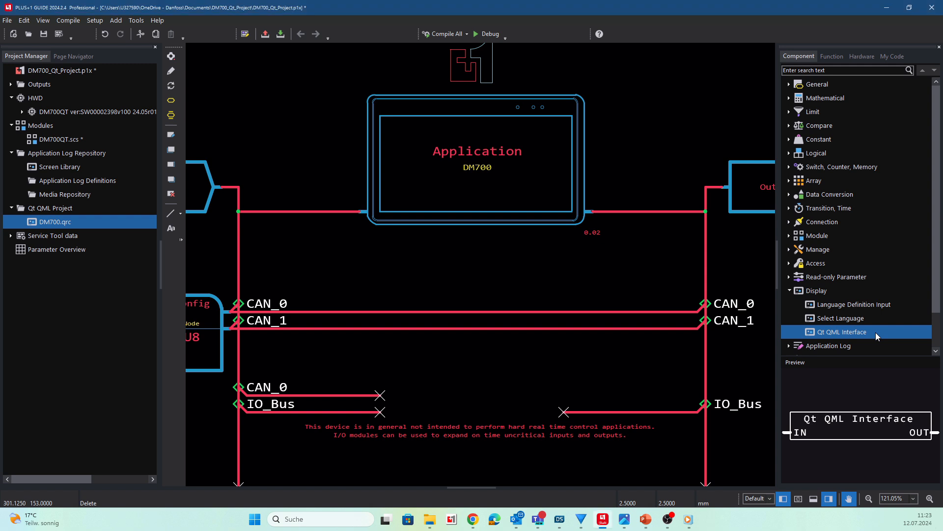
key("F1")
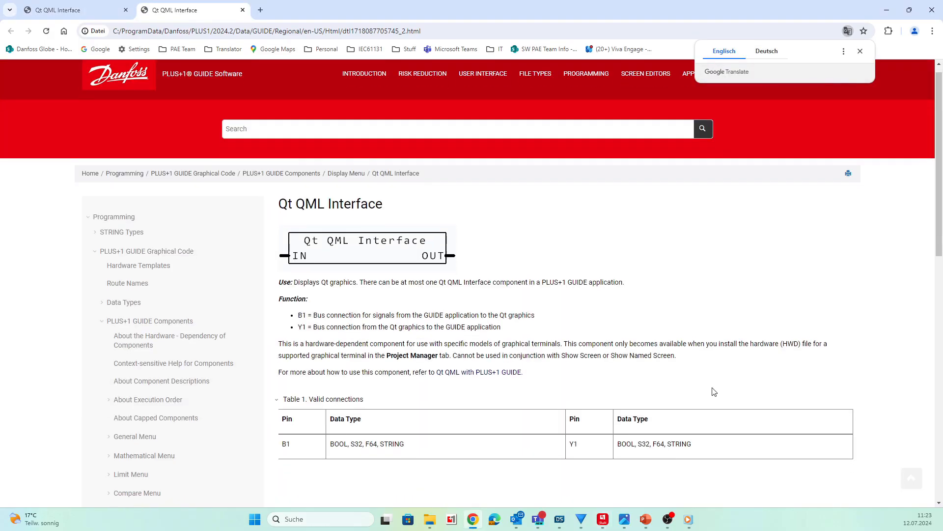
scroll(714, 391, "down", 2)
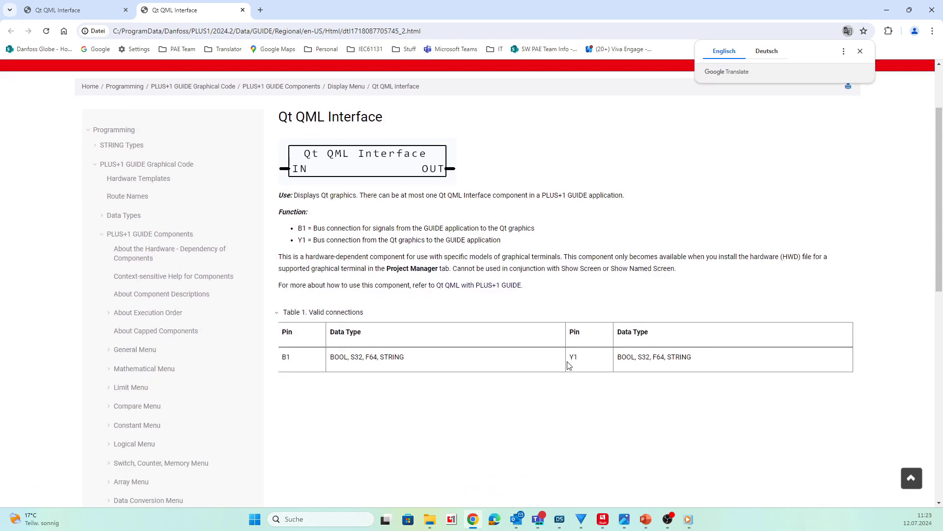
left_click(602, 520)
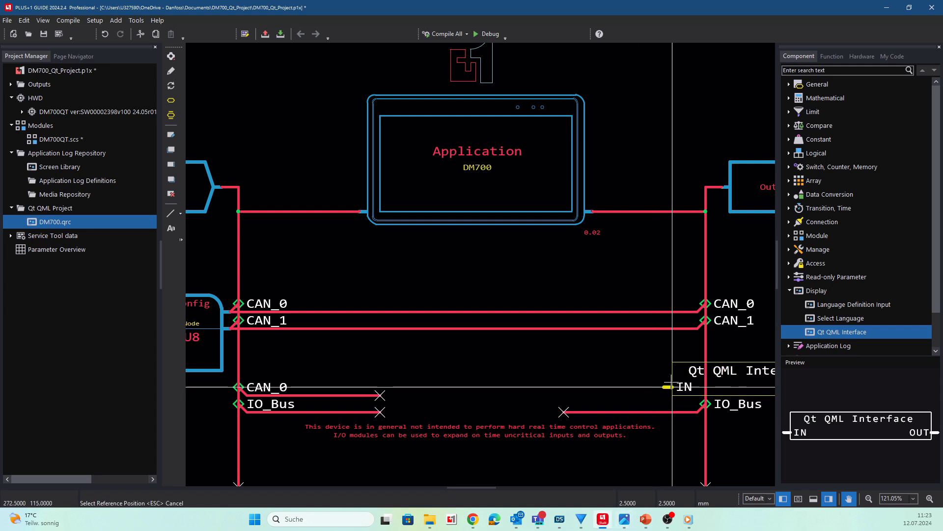
key("Escape")
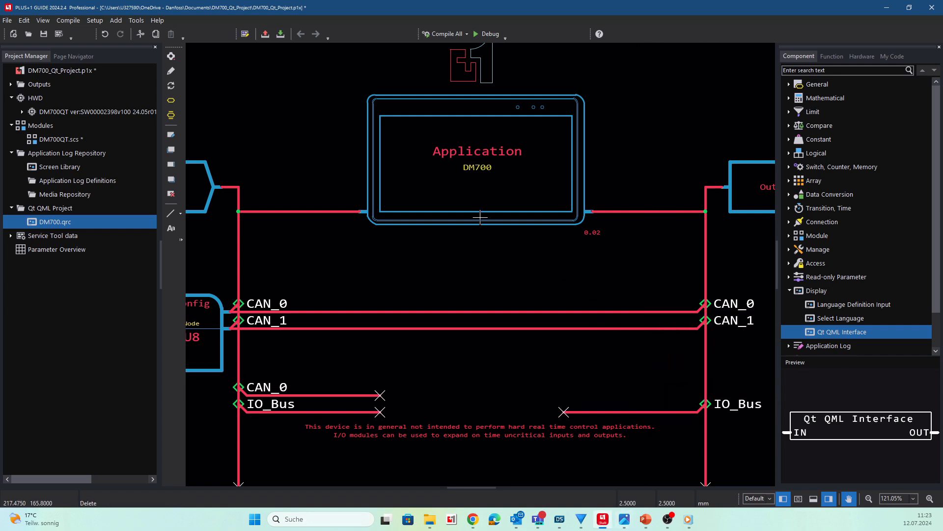
Open the DM700 Application page and place a Qt QML Interface component on it.
double_click(467, 173)
left_click(828, 329)
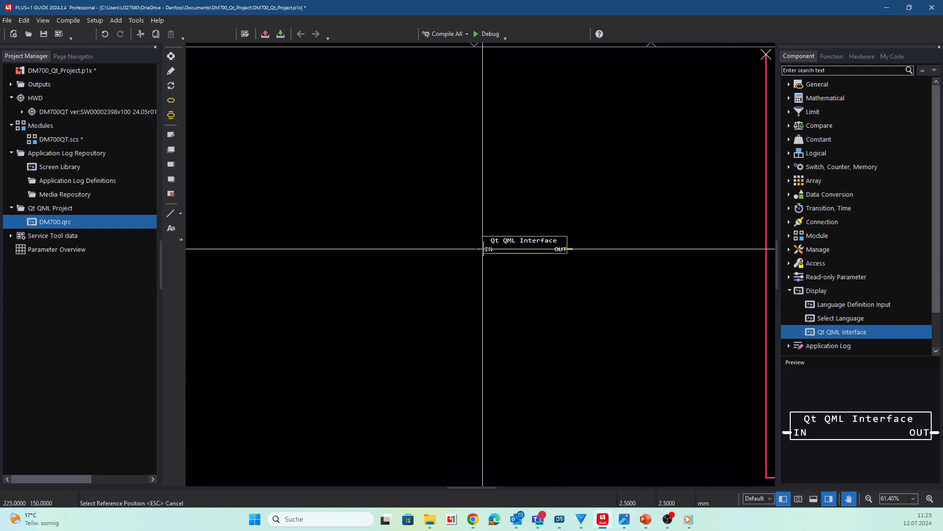
left_click(421, 208)
scroll(425, 215, "up", 3)
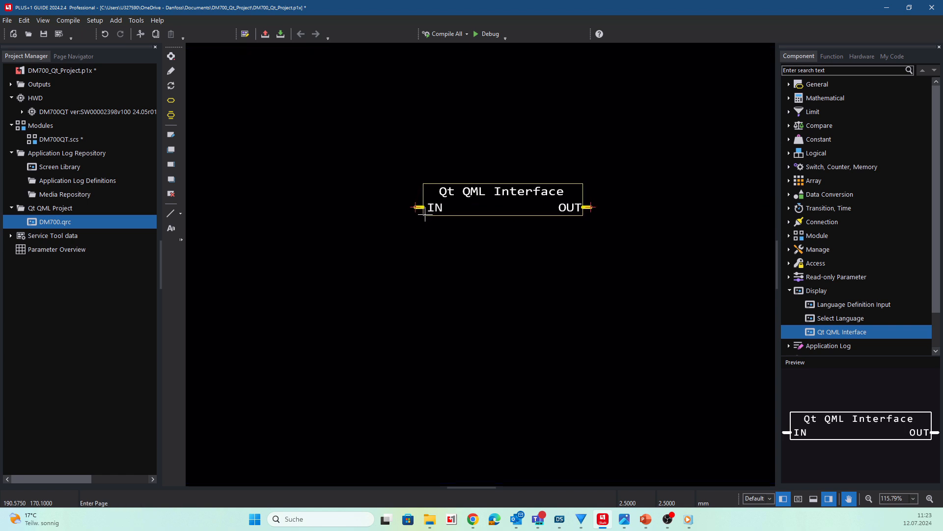
Route a bus from each of the Qt QML Interface's IN and OUT pins, running outward and then downward.
left_click(418, 207)
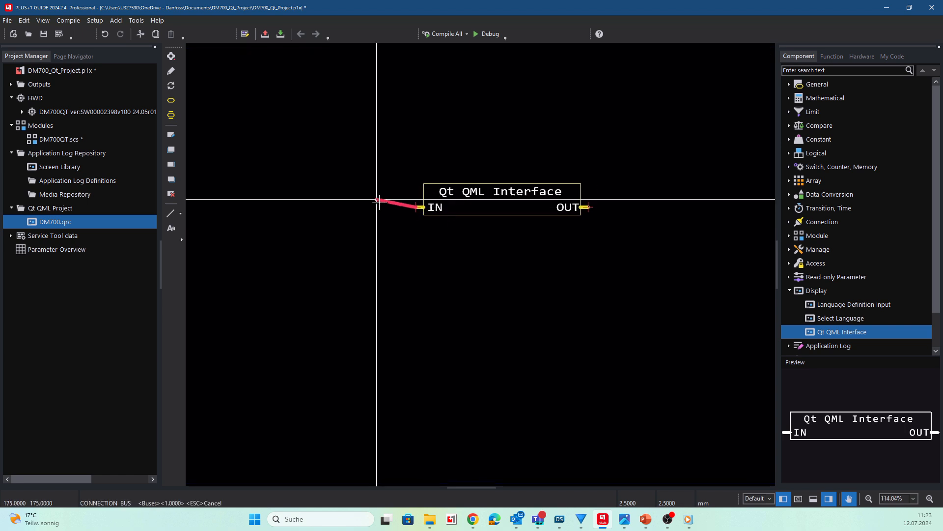
left_click(345, 207)
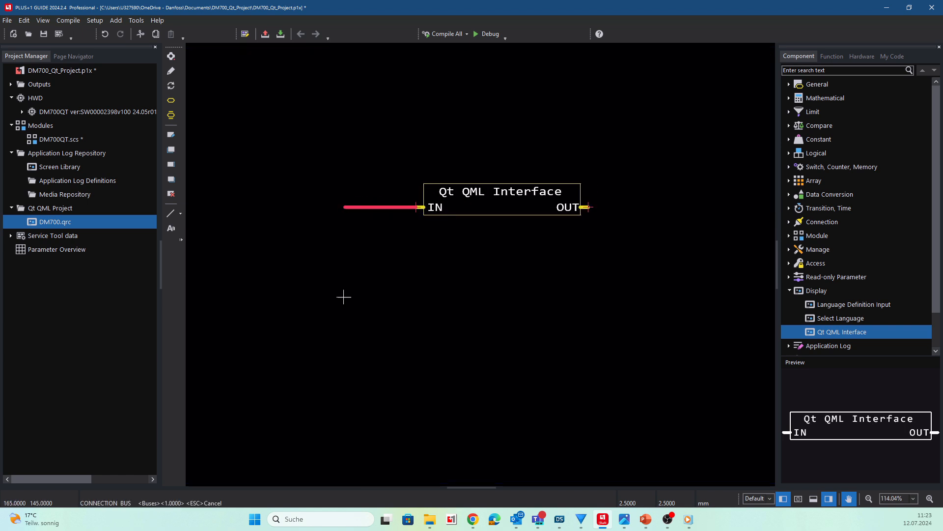
double_click(345, 372)
left_click(588, 207)
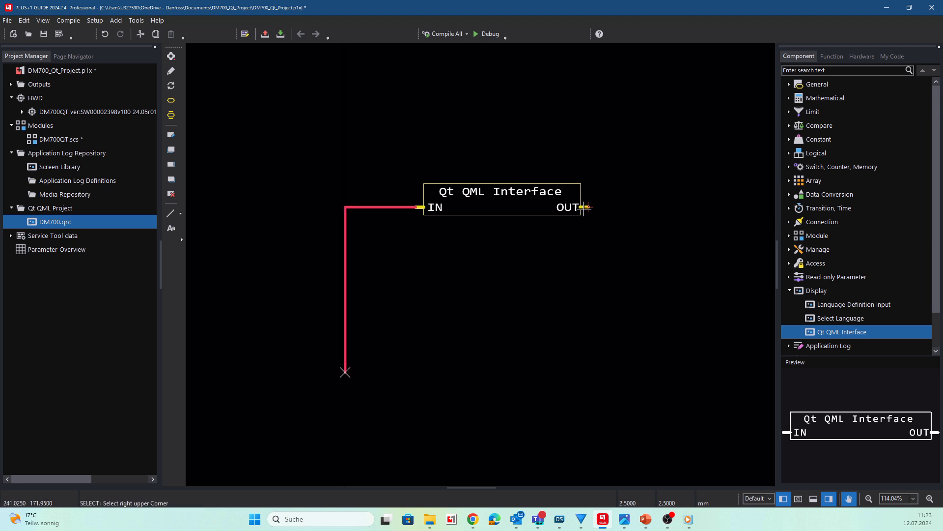
left_click(652, 207)
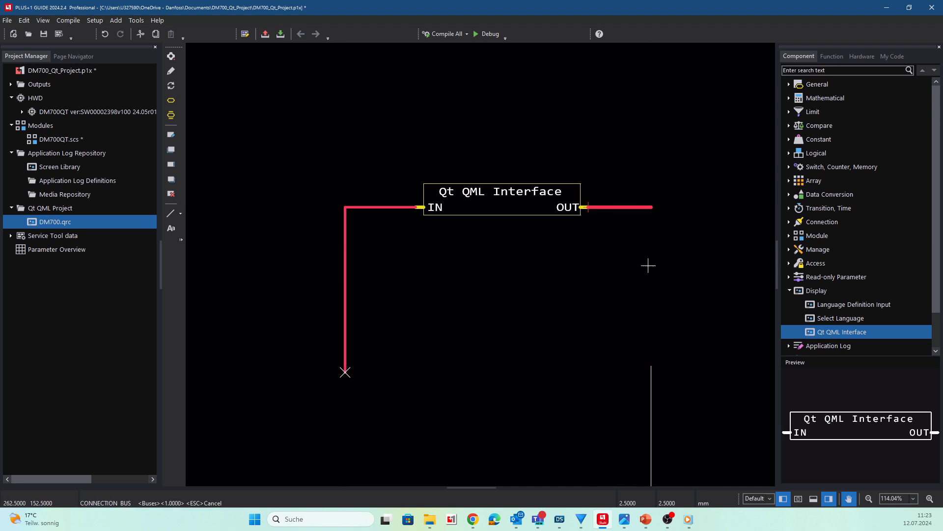
key("Escape")
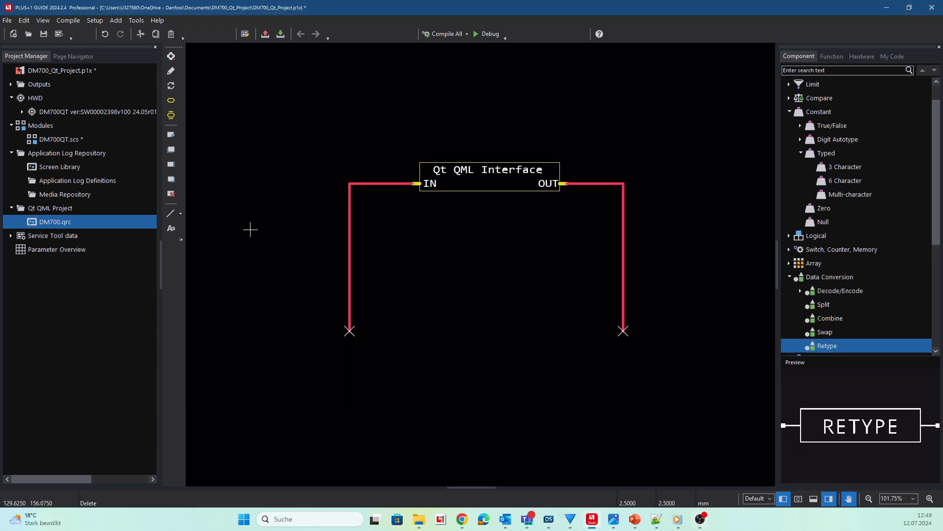
Connect a wire to the Qt QML Interface's input bus as the BOOL signal autoAct.
key("w")
left_click(350, 230)
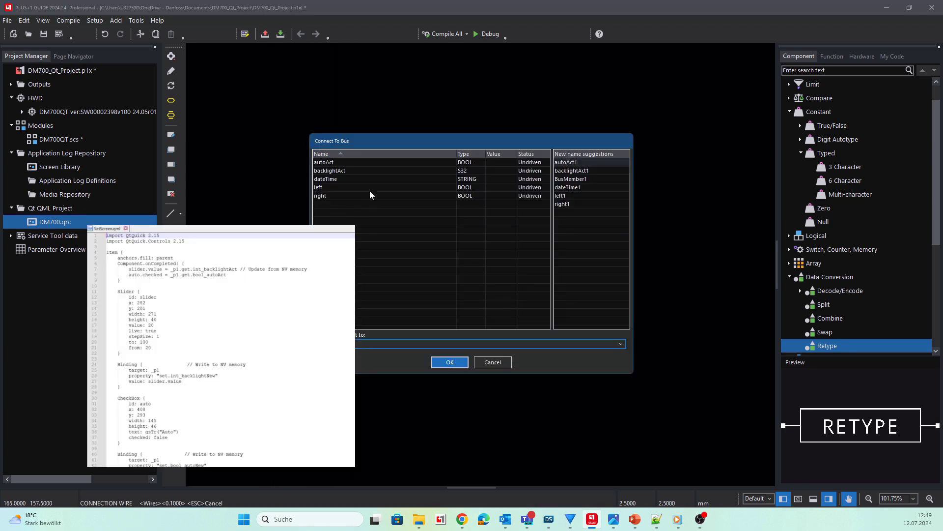
left_click(344, 162)
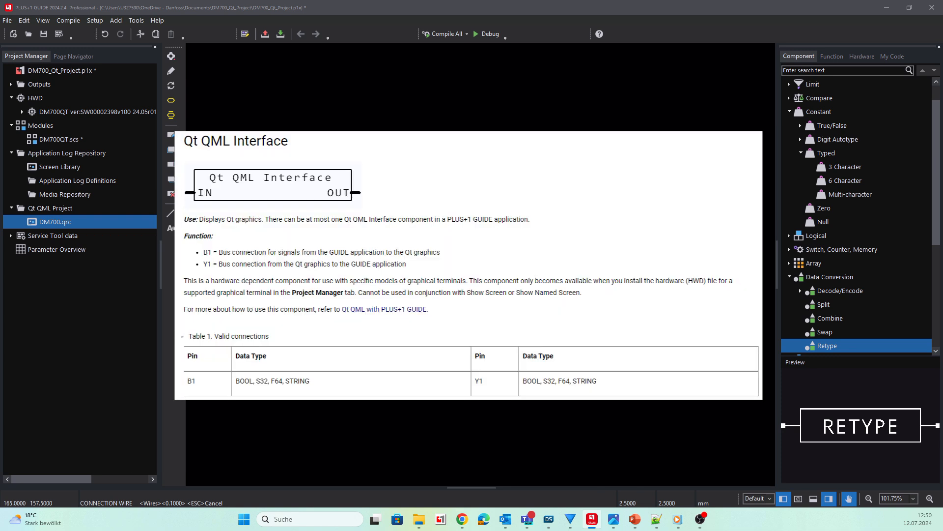
key("Return")
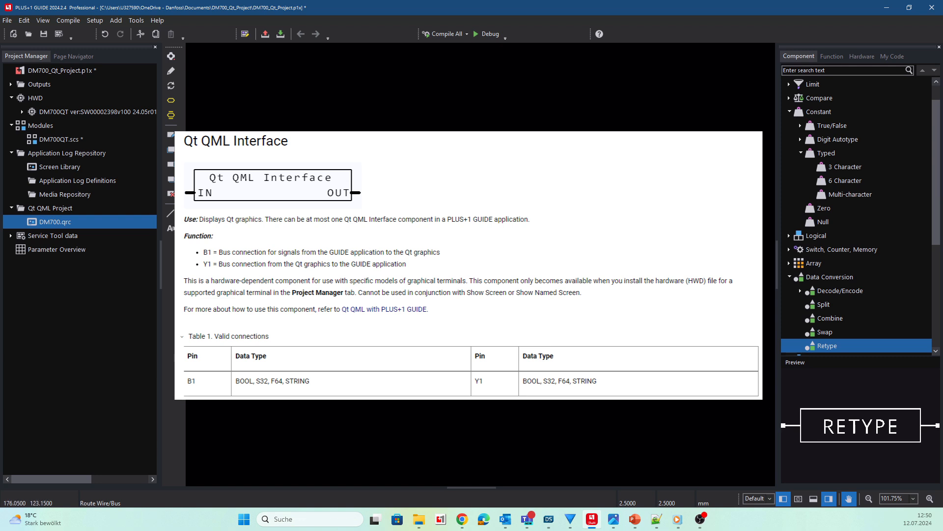
Paste the ADD and RETYPE logic block below the autoAct wire and connect its S32 output to the Qt QML Interface's input bus as backlightAct.
key("ctrl+v")
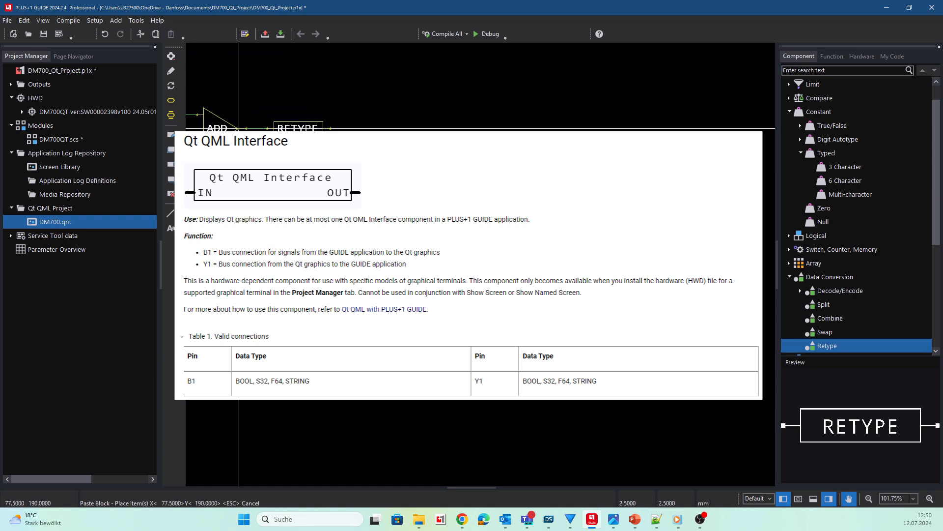
left_click(344, 276)
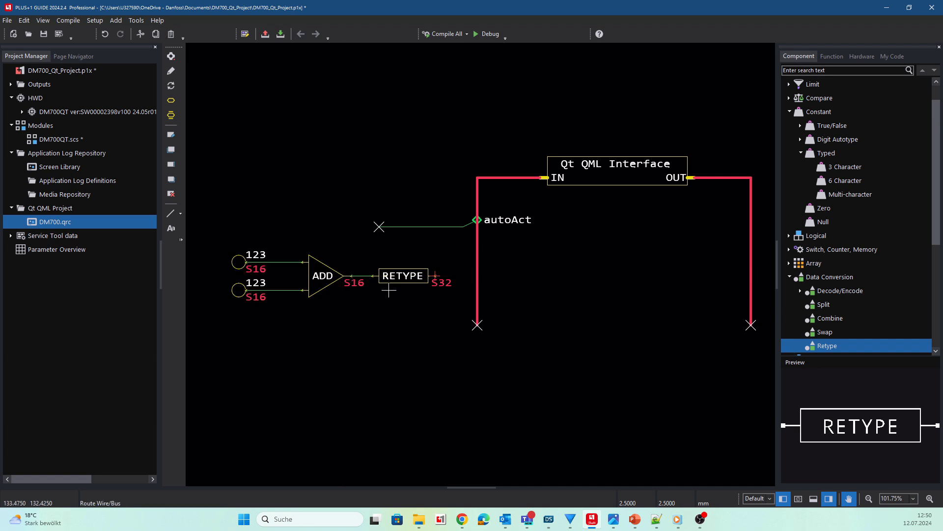
left_click(436, 275)
left_click(477, 269)
left_click(340, 172)
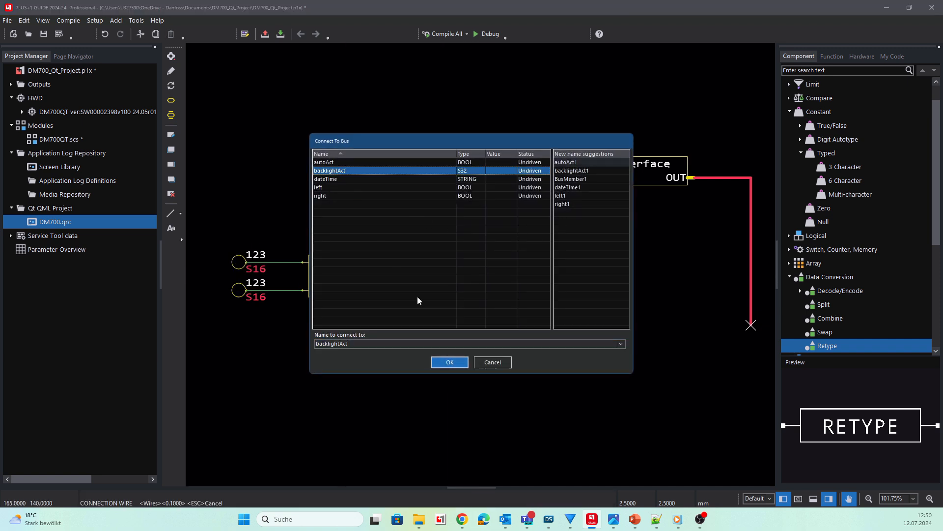
left_click(451, 361)
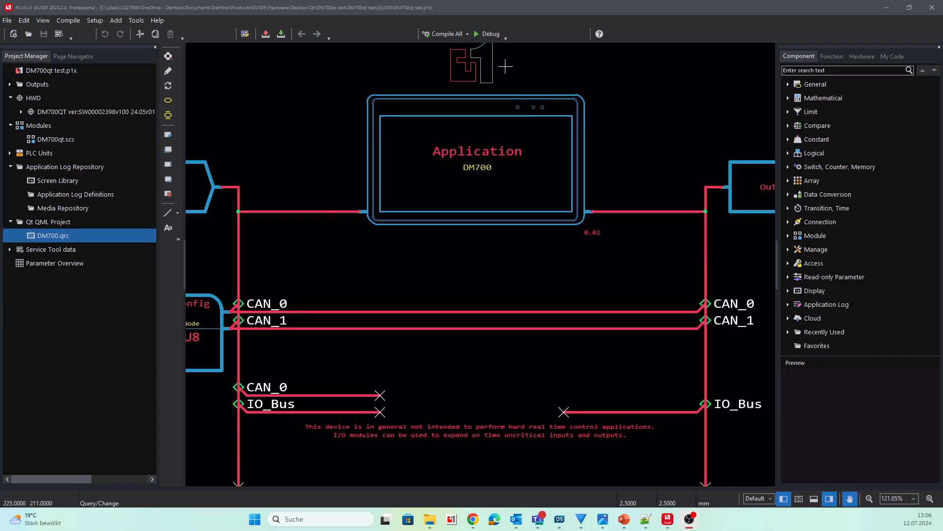
Start debugging the DM700qt test project and run DM700qt test.exe from the project's Debug folder.
left_click(490, 36)
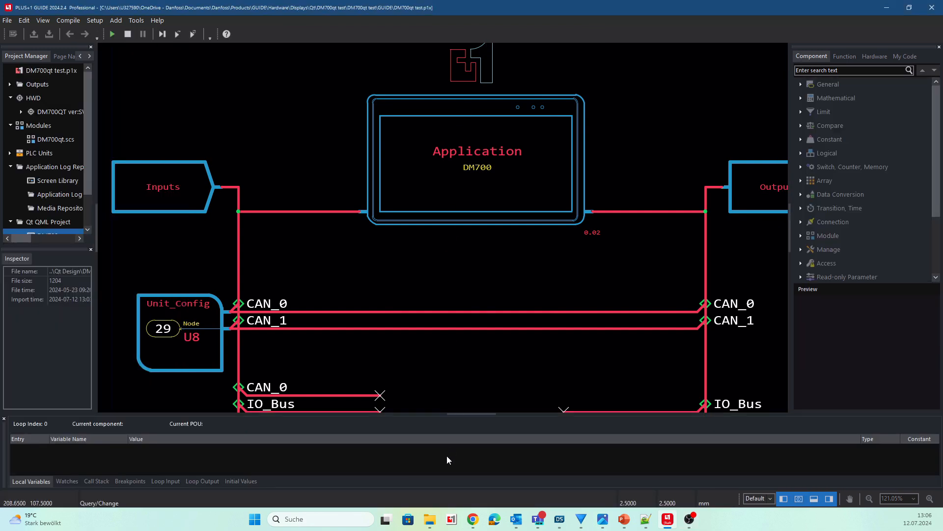
left_click(432, 519)
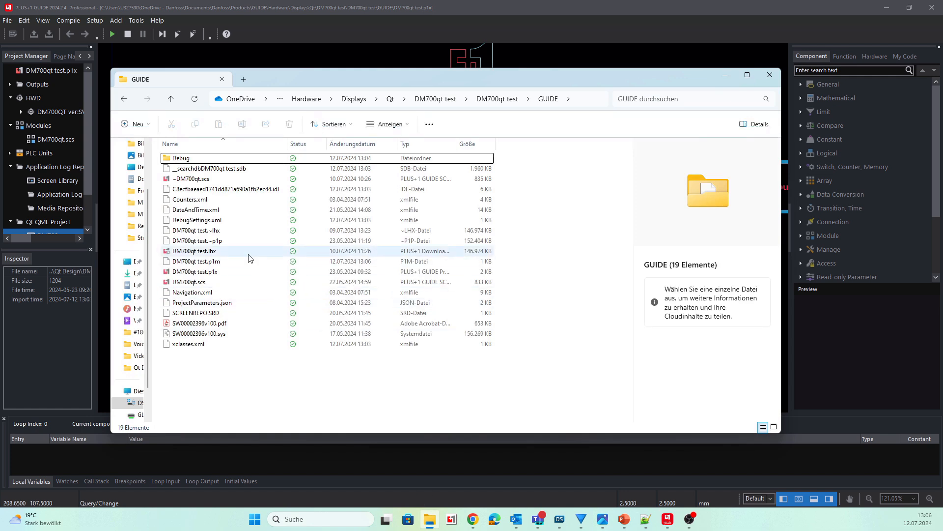
double_click(181, 157)
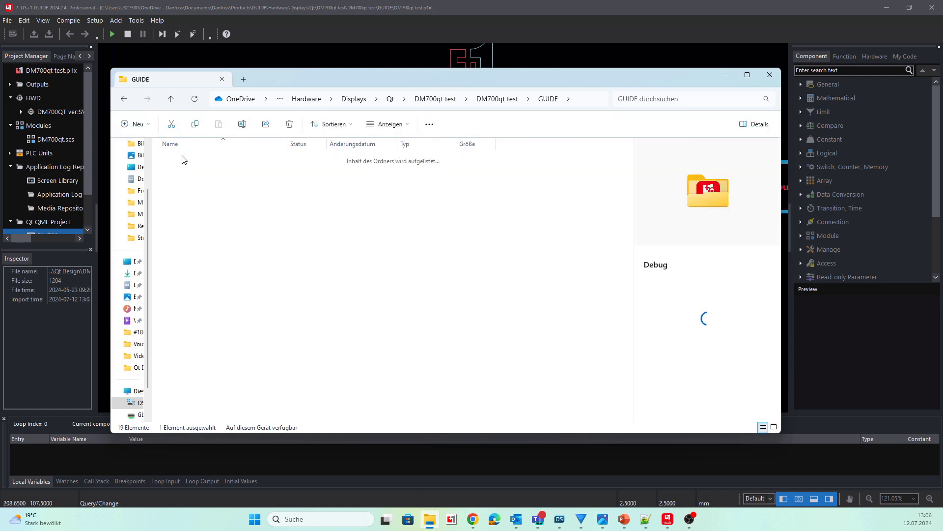
double_click(182, 189)
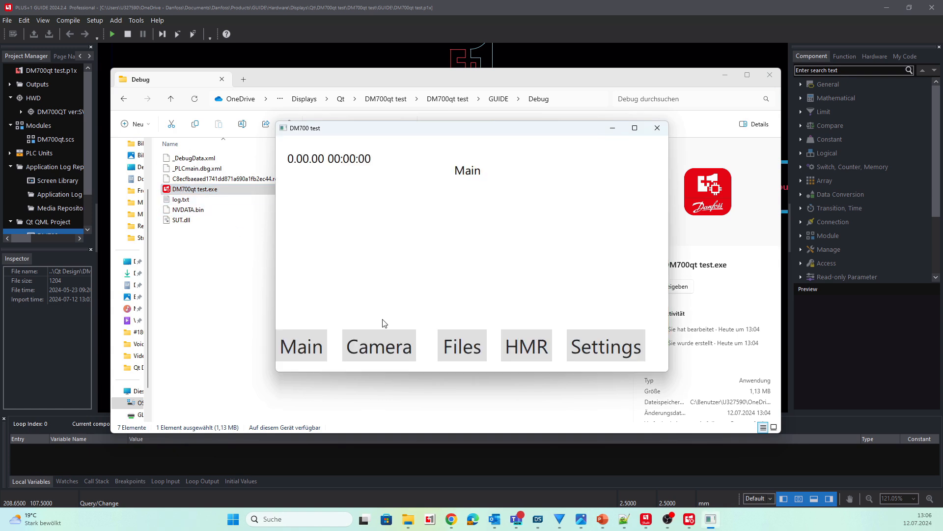
Open the Settings page in the running DM700 test display simulation.
left_click(586, 349)
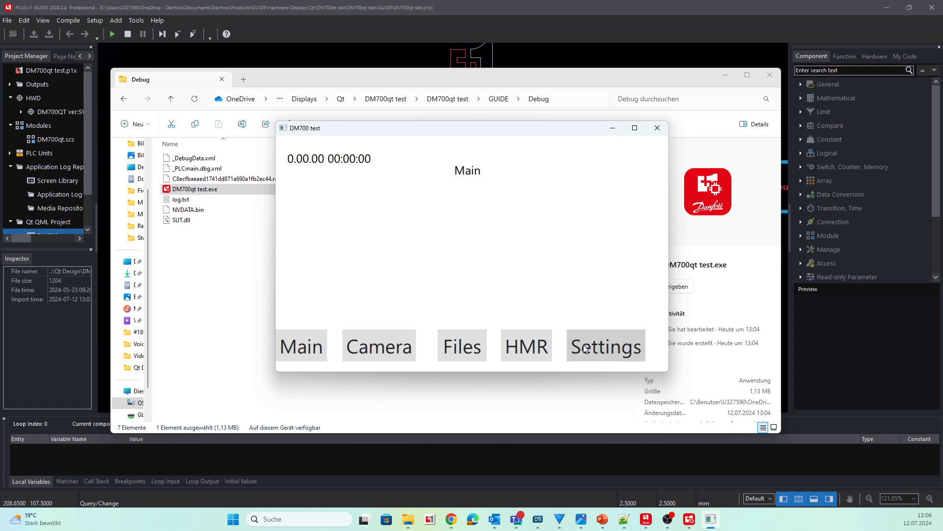